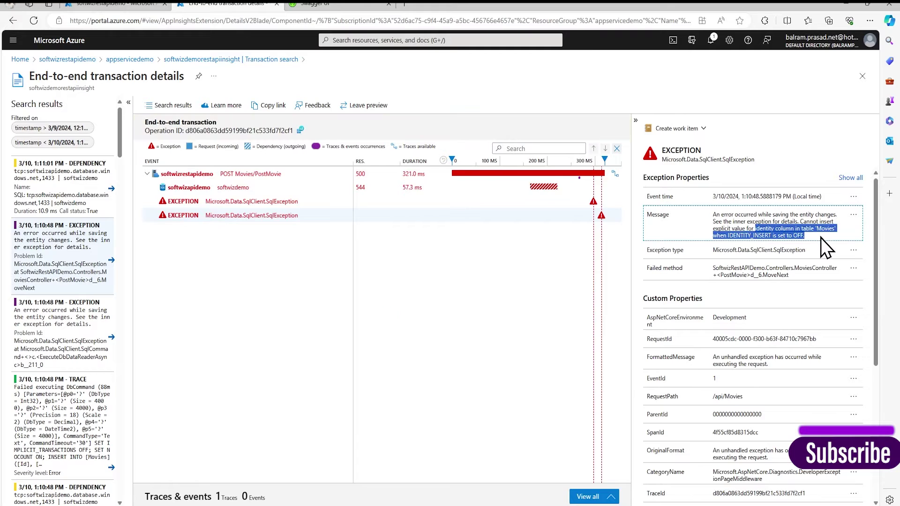
- Examine the call stack of the SqlException below its exception and custom properties
{"action": "scroll", "coordinate": [803, 350], "scroll_direction": "down", "scroll_amount": 4}
{"action": "left_click_drag", "start_coordinate": [742, 379], "coordinate": [778, 396]}
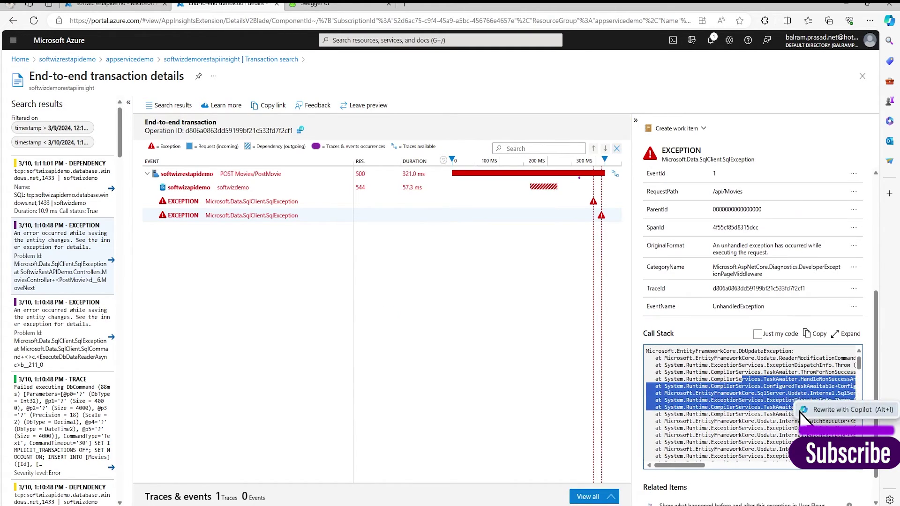
{"action": "left_click", "coordinate": [730, 421]}
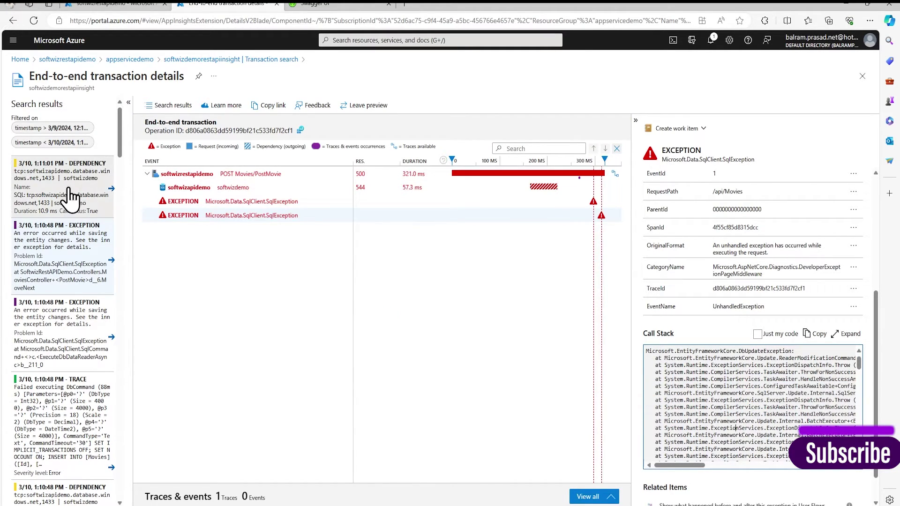
- Refresh the transaction search results and open the 1:11:01 PM POST Movies/PostMovie request with all its properties shown
{"action": "left_click", "coordinate": [210, 60]}
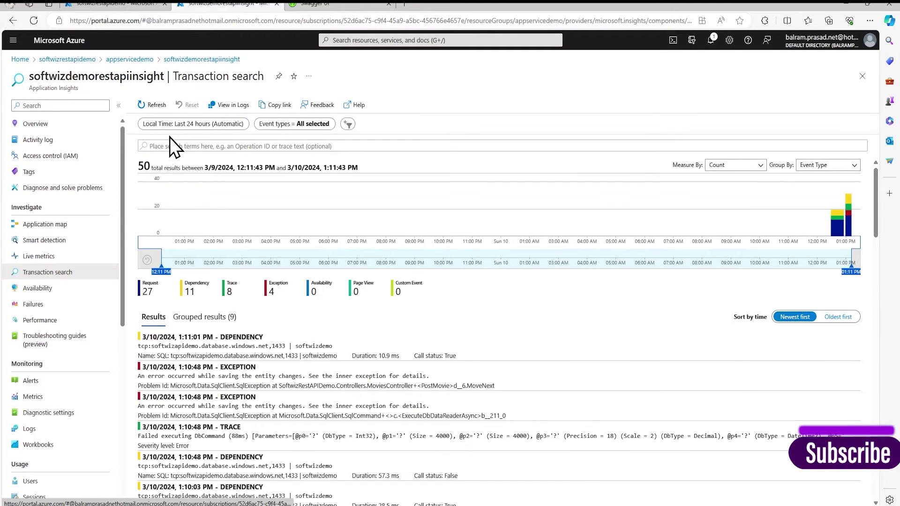
{"action": "left_click", "coordinate": [151, 105]}
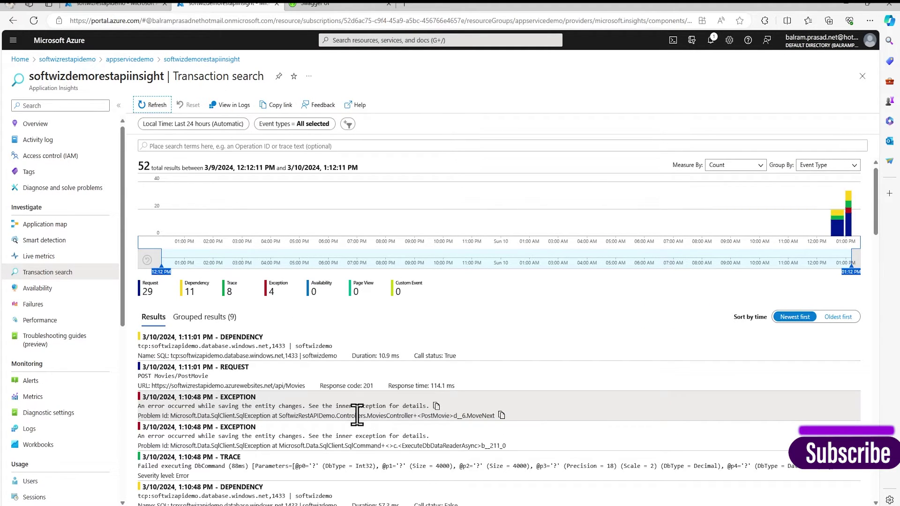
{"action": "left_click", "coordinate": [209, 370]}
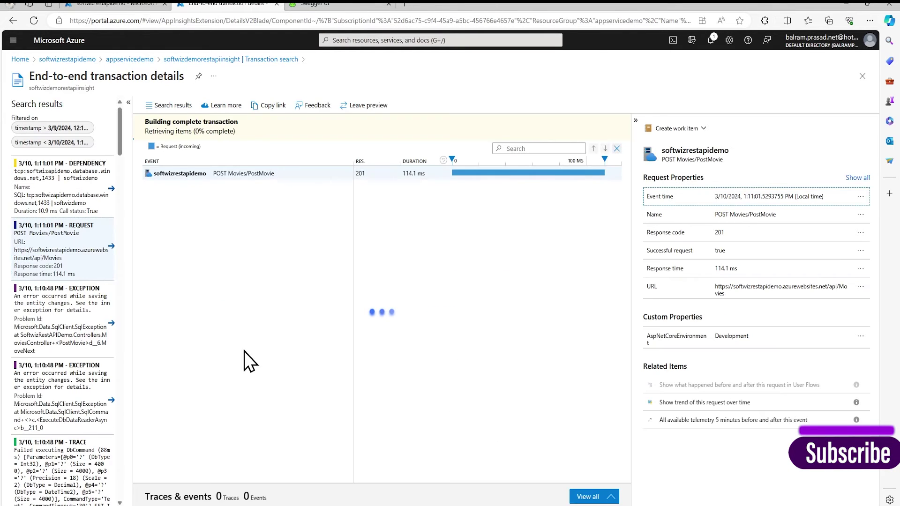
{"action": "left_click", "coordinate": [857, 178]}
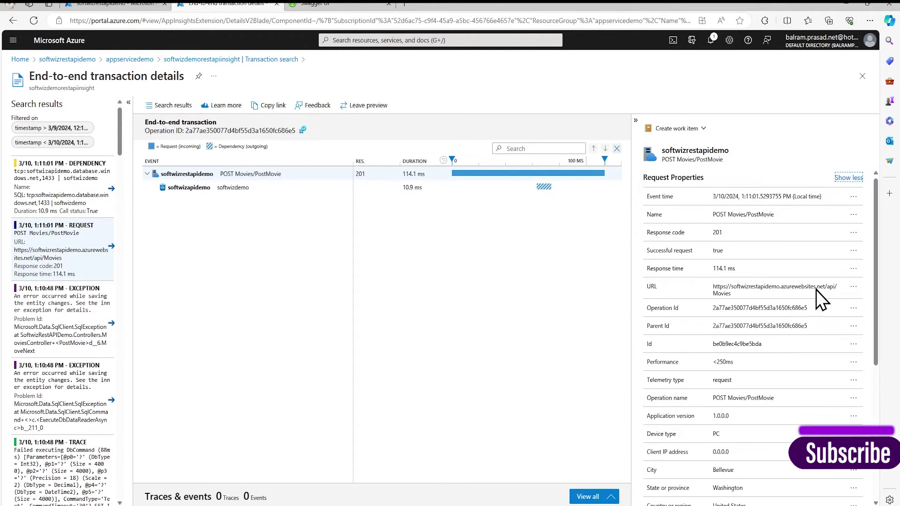
- Examine the request's role name, city, state, performance, success status and response code properties
{"action": "scroll", "coordinate": [810, 328], "scroll_direction": "down", "scroll_amount": 2}
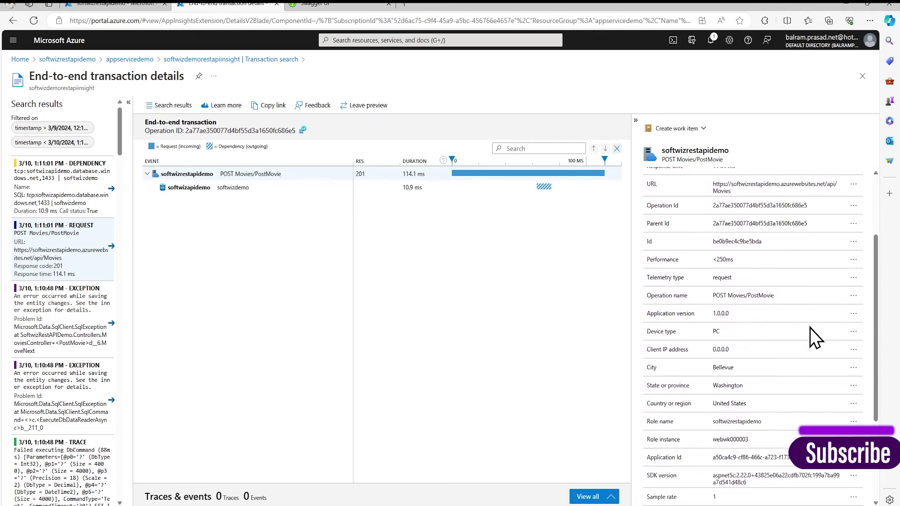
{"action": "left_click", "coordinate": [723, 421]}
{"action": "left_click", "coordinate": [132, 5]}
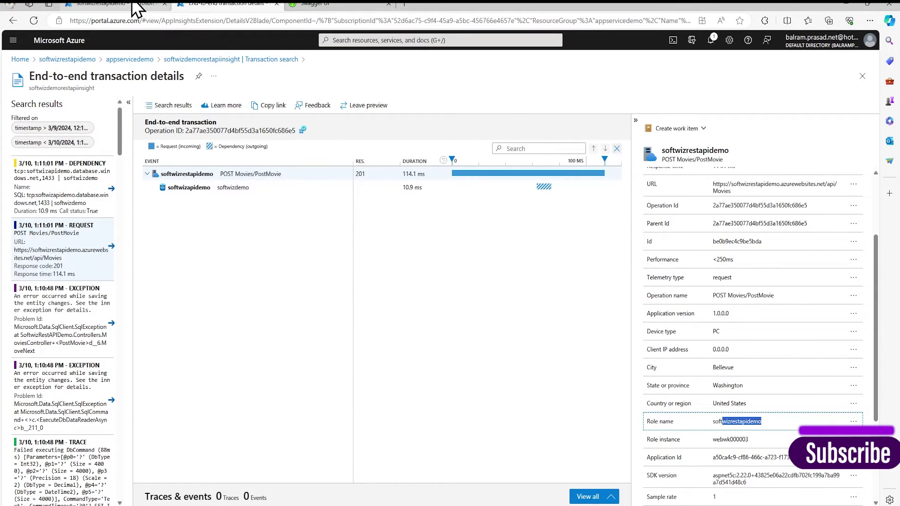
{"action": "left_click", "coordinate": [218, 4]}
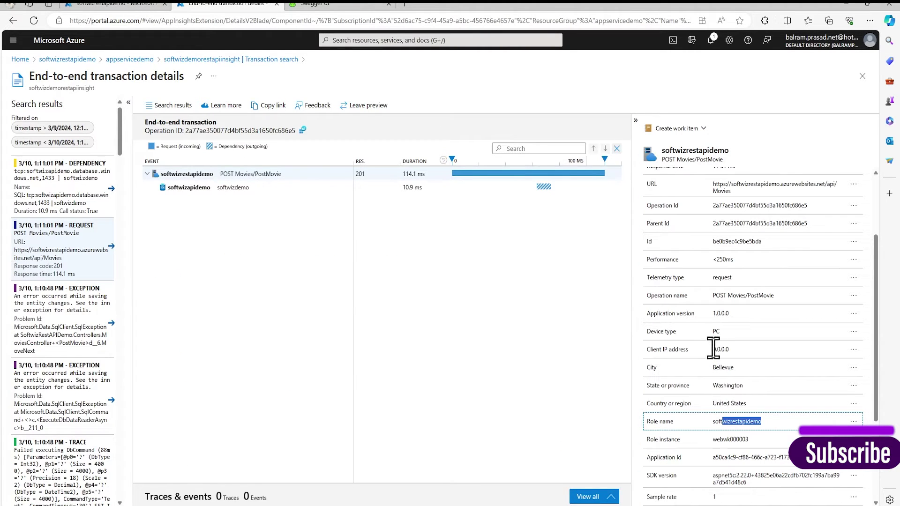
{"action": "double_click", "coordinate": [717, 368]}
{"action": "left_click", "coordinate": [726, 384]}
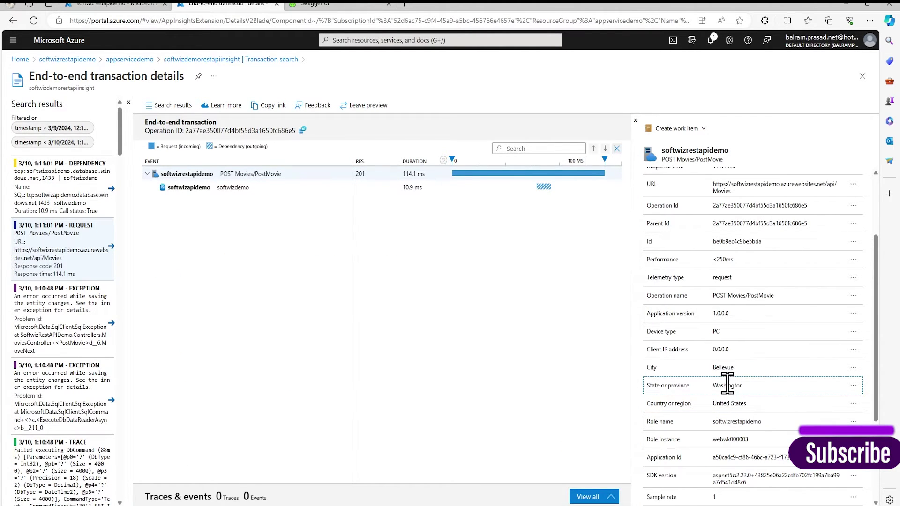
{"action": "scroll", "coordinate": [728, 387], "scroll_direction": "down", "scroll_amount": 2}
{"action": "scroll", "coordinate": [730, 395], "scroll_direction": "up", "scroll_amount": 3}
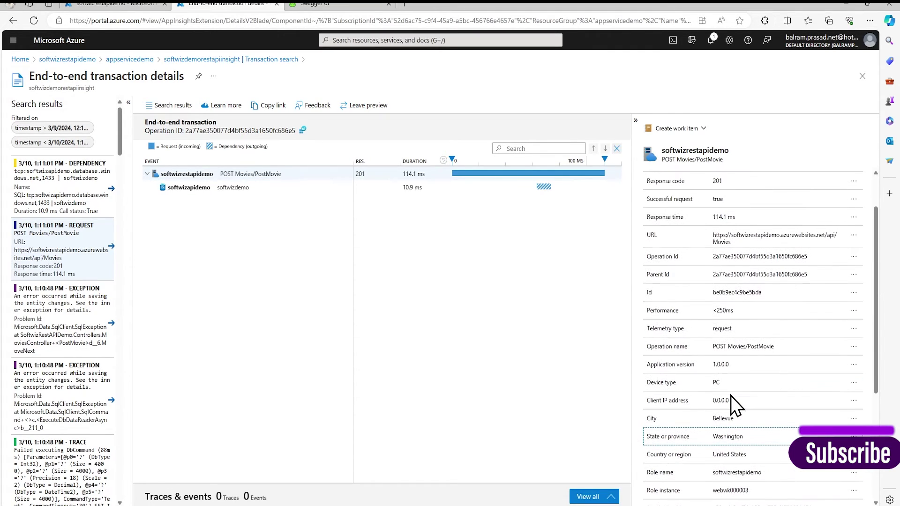
{"action": "left_click", "coordinate": [709, 314]}
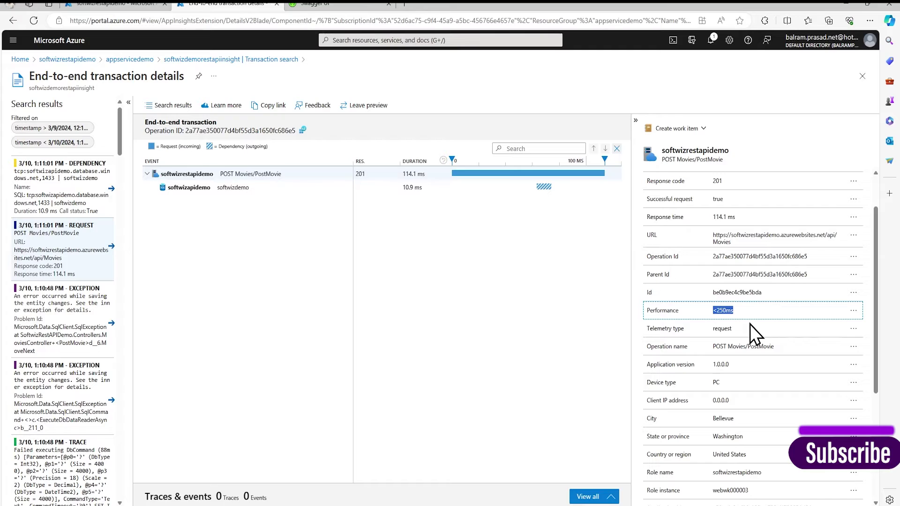
{"action": "scroll", "coordinate": [750, 325], "scroll_direction": "up", "scroll_amount": 1}
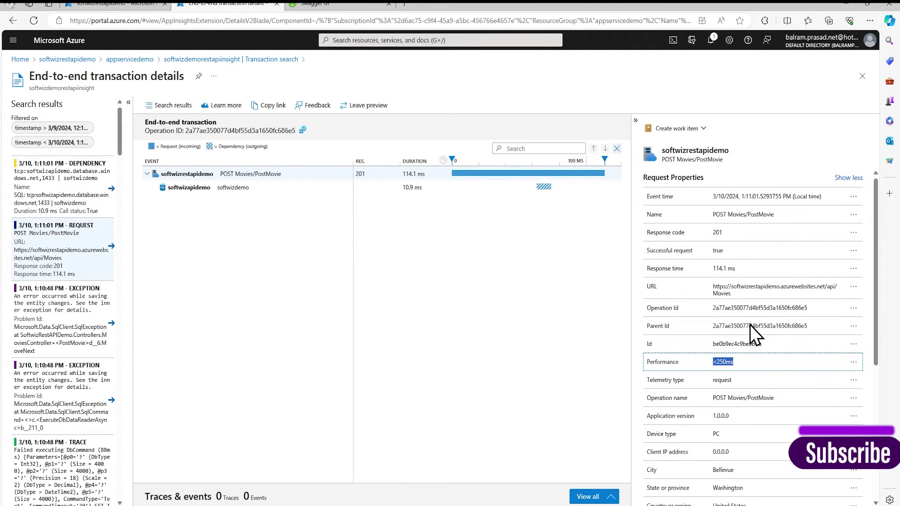
{"action": "left_click", "coordinate": [705, 255]}
{"action": "left_click", "coordinate": [724, 233]}
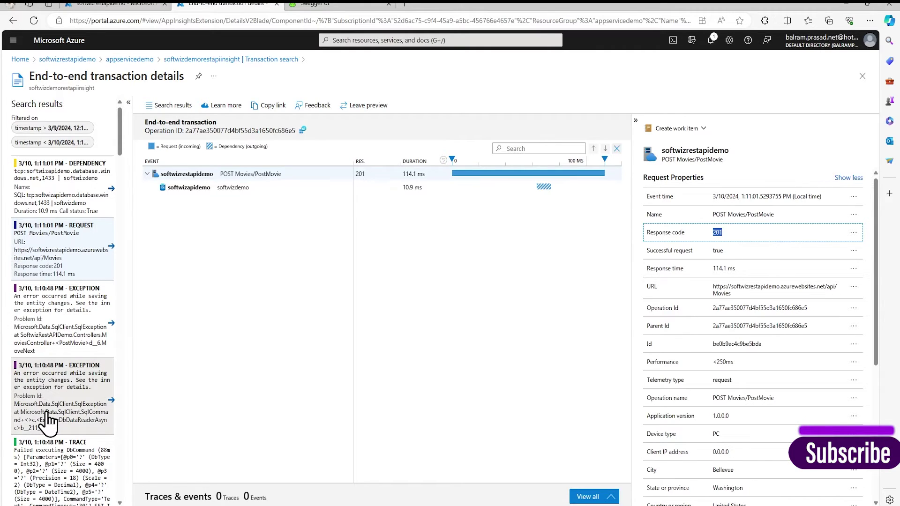
- Open the 1:10:48 PM failed DbCommand trace from the transaction search and inspect its related request, dependency, trace and exception entries
{"action": "left_click", "coordinate": [214, 59]}
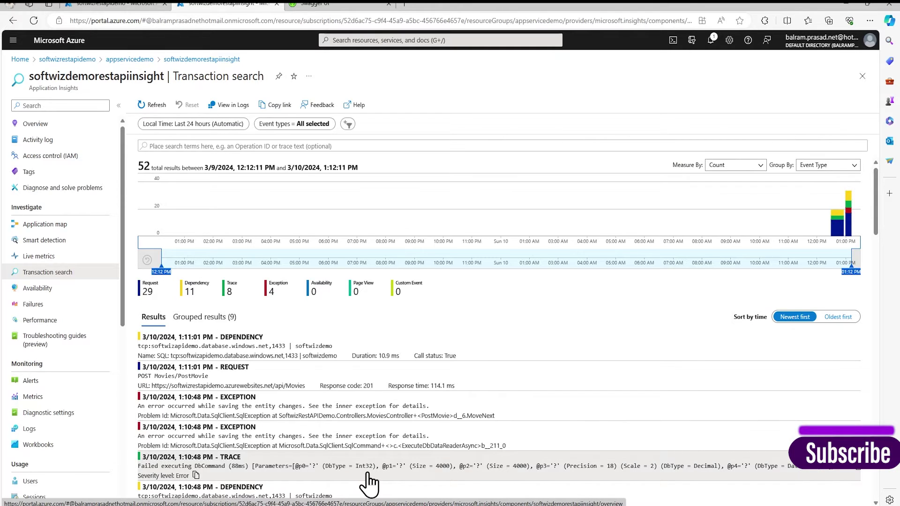
{"action": "left_click", "coordinate": [368, 475]}
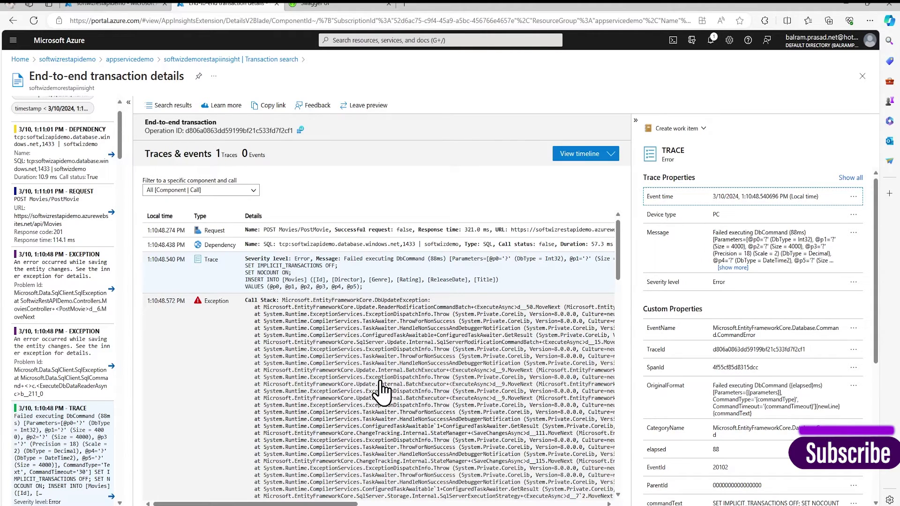
{"action": "left_click", "coordinate": [345, 231]}
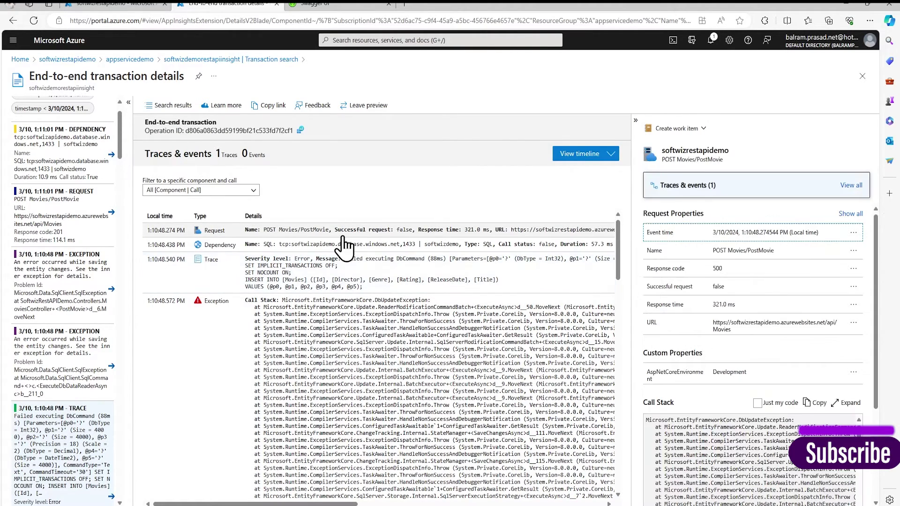
{"action": "left_click", "coordinate": [318, 245]}
{"action": "left_click", "coordinate": [335, 275]}
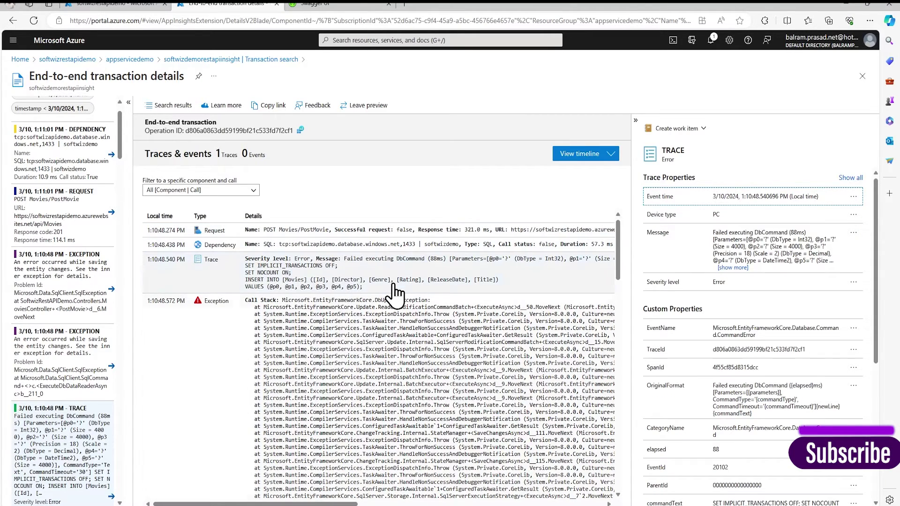
{"action": "left_click", "coordinate": [400, 370]}
{"action": "scroll", "coordinate": [400, 373], "scroll_direction": "down", "scroll_amount": 5}
{"action": "scroll", "coordinate": [398, 379], "scroll_direction": "down", "scroll_amount": 10}
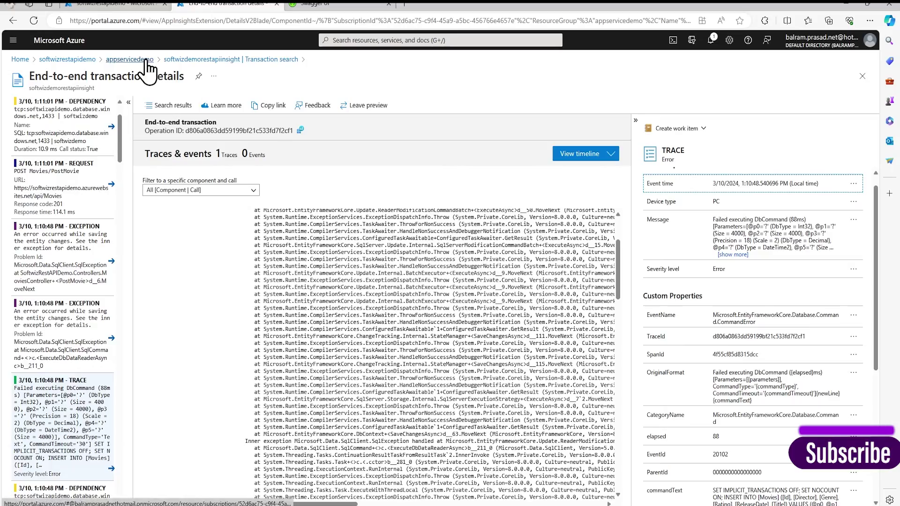
- Reopen the softwizdemorestapiinsight resource from the appservicedemo resource group and view its availability and failures
{"action": "left_click", "coordinate": [143, 60]}
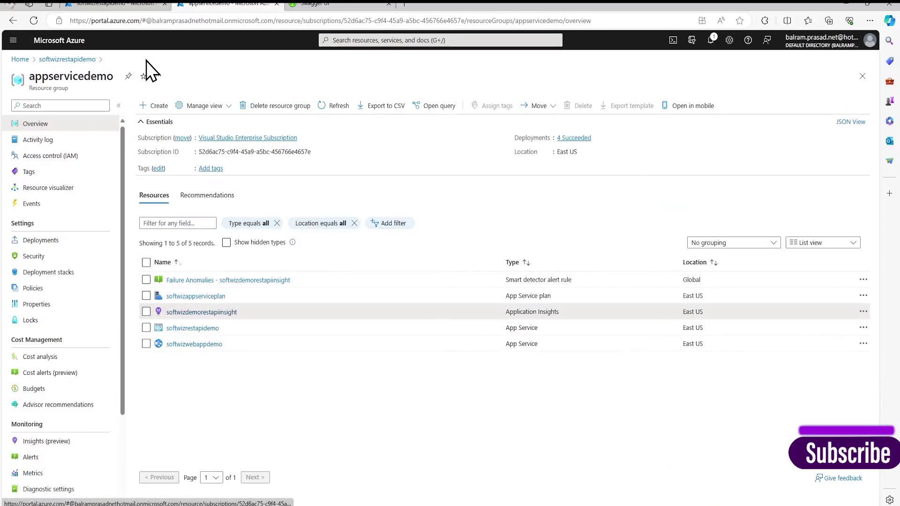
{"action": "left_click", "coordinate": [229, 313]}
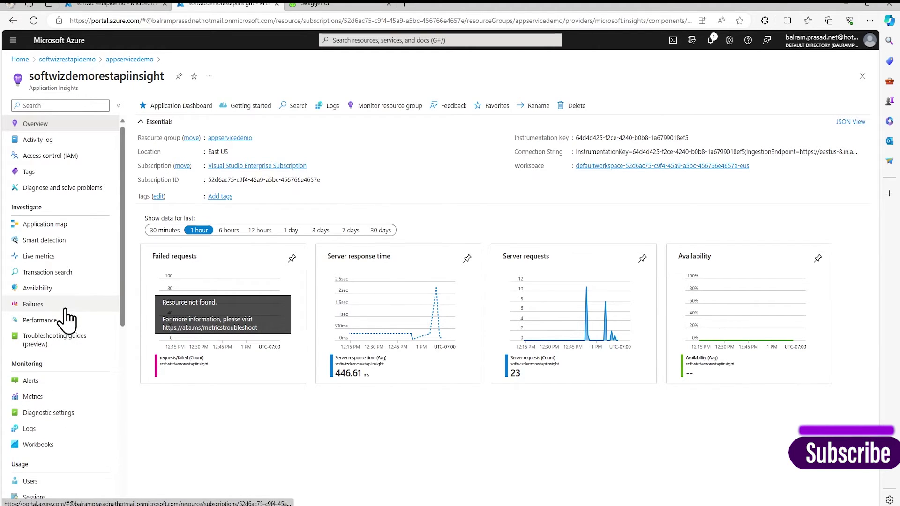
{"action": "left_click", "coordinate": [67, 292]}
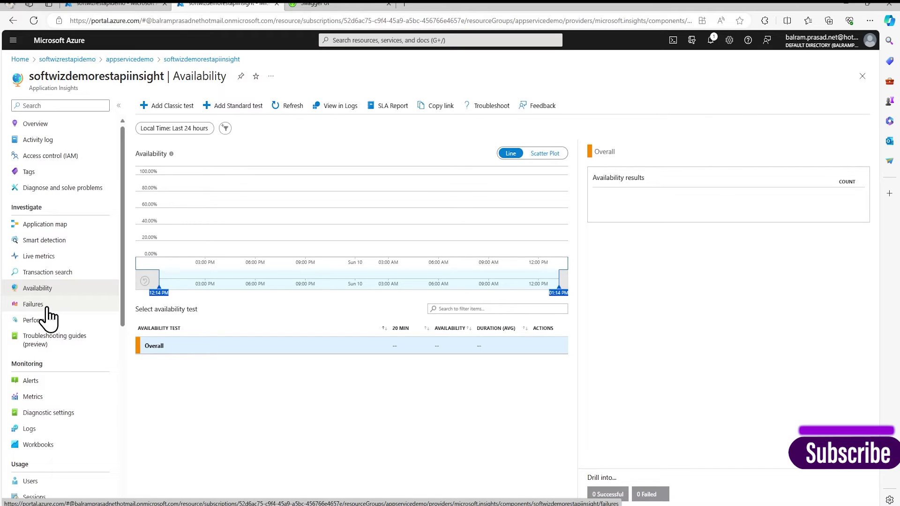
{"action": "left_click", "coordinate": [48, 309]}
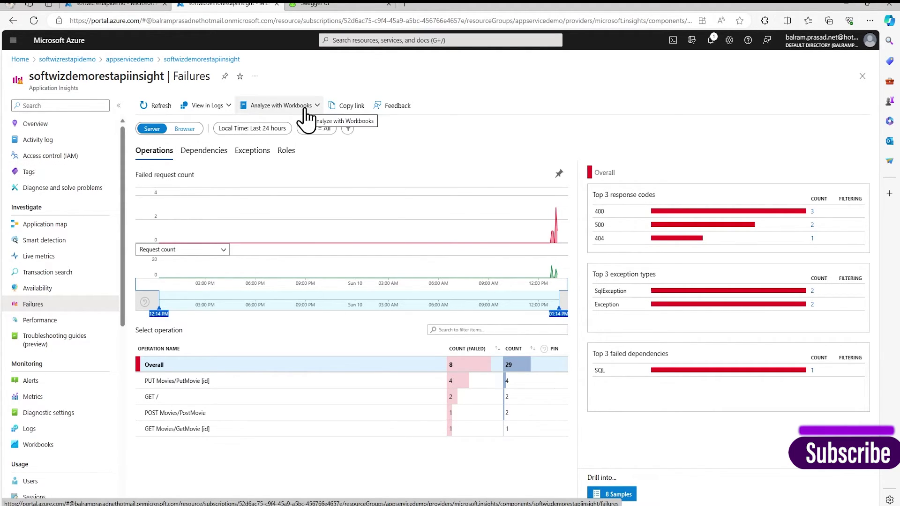
- Open the Application Insights logs from the resource overview, dismissing the Log Analytics welcome and the sample queries
{"action": "left_click", "coordinate": [39, 124]}
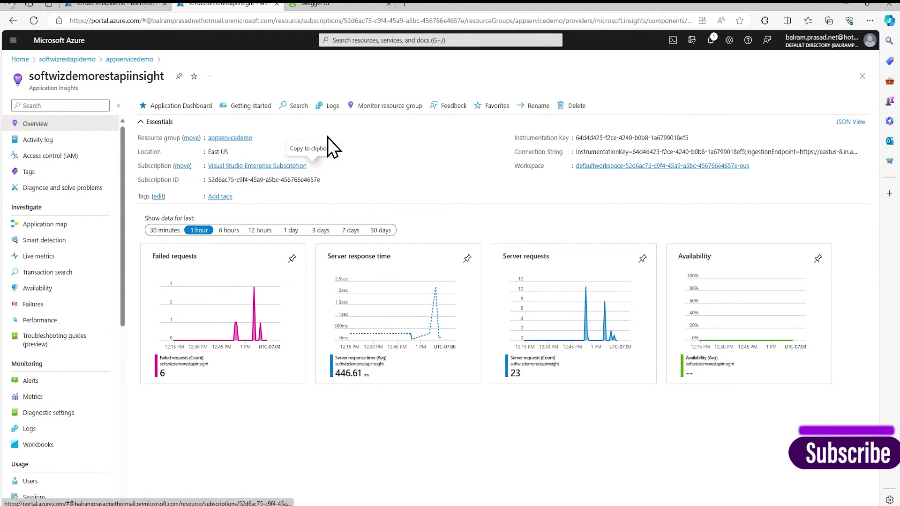
{"action": "left_click", "coordinate": [333, 107]}
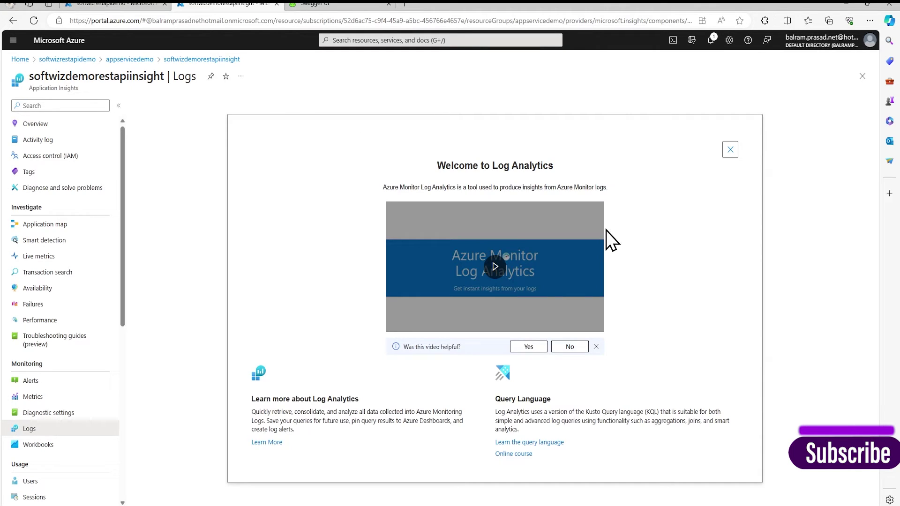
{"action": "left_click", "coordinate": [733, 150]}
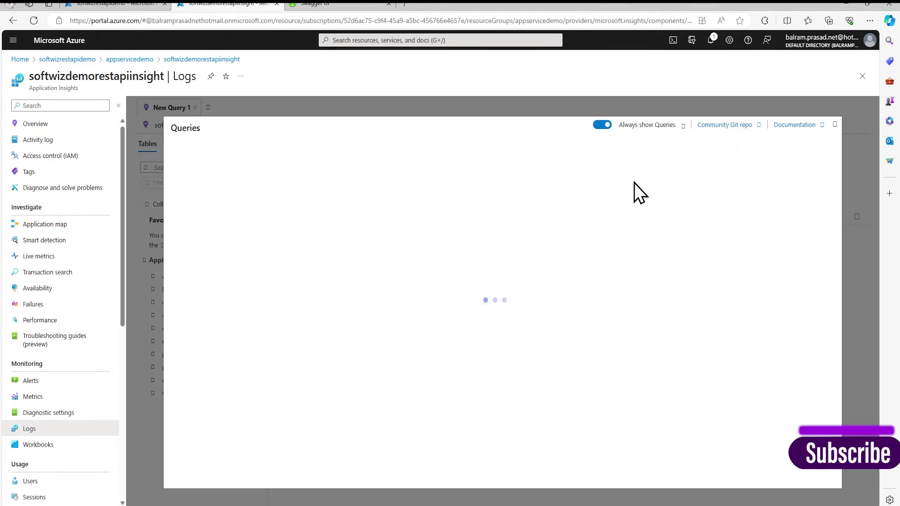
{"action": "left_click", "coordinate": [834, 124]}
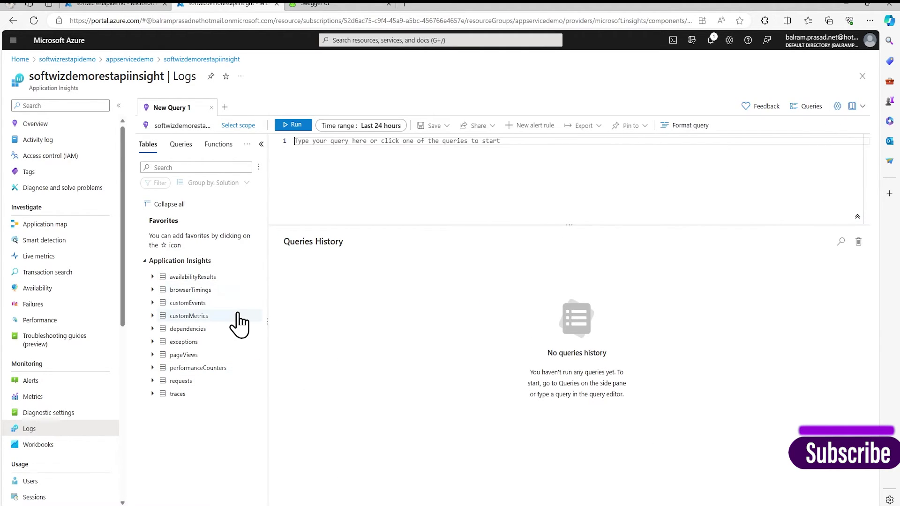
- Load the exceptions table into the query editor and run the query
{"action": "right_click", "coordinate": [204, 342]}
{"action": "key", "text": "Escape"}
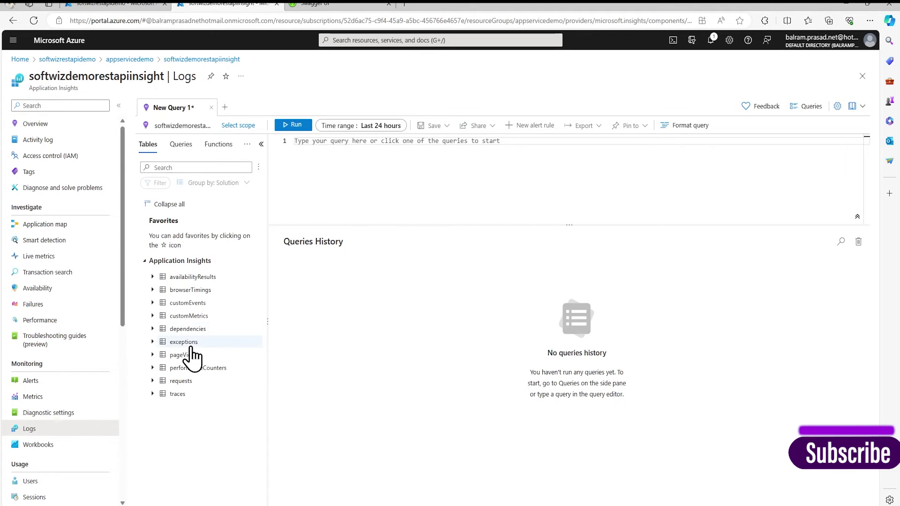
{"action": "mouse_move", "coordinate": [248, 343]}
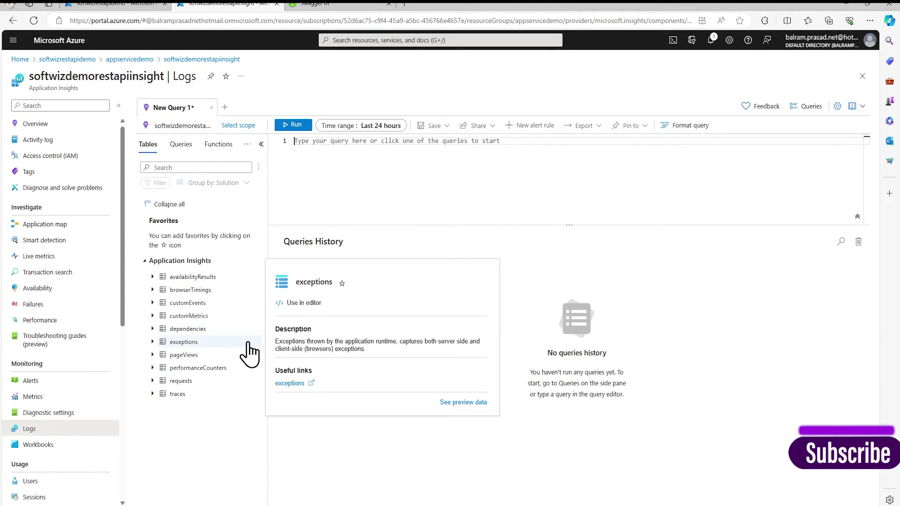
{"action": "left_click", "coordinate": [300, 304]}
{"action": "left_click", "coordinate": [300, 125]}
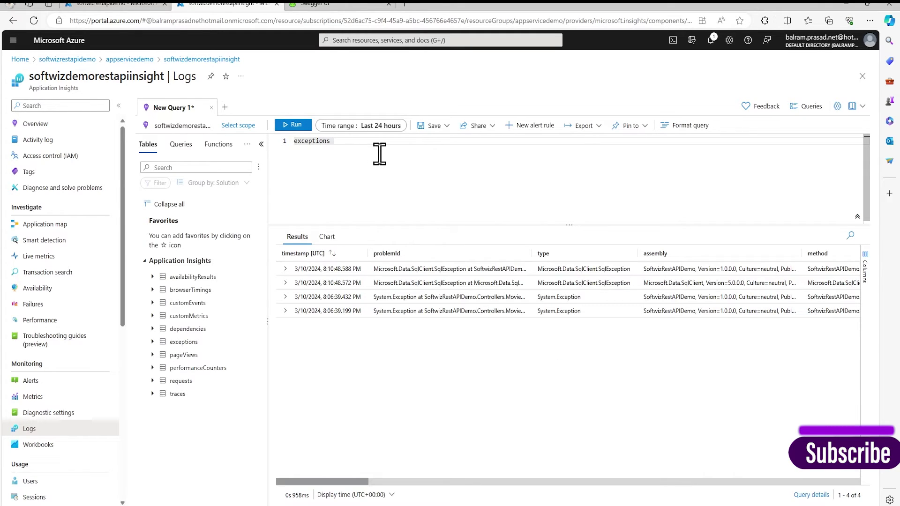
- Extend the exceptions query with the filter | where type contains "sql"
{"action": "type", "text": "|"}
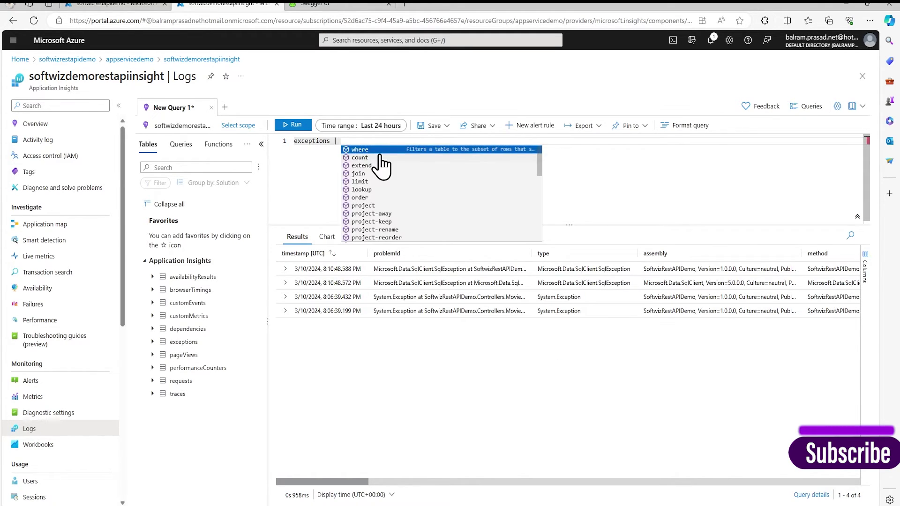
{"action": "key", "text": "Tab"}
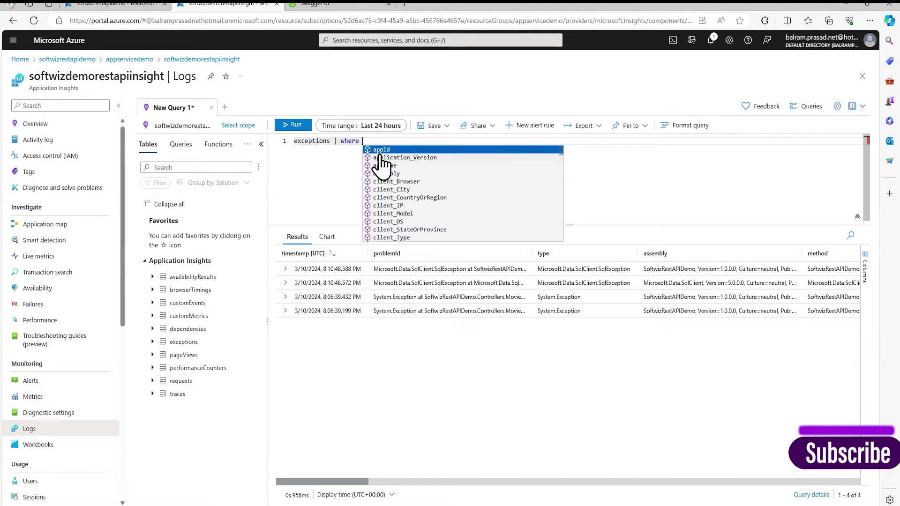
{"action": "type", "text": "type"}
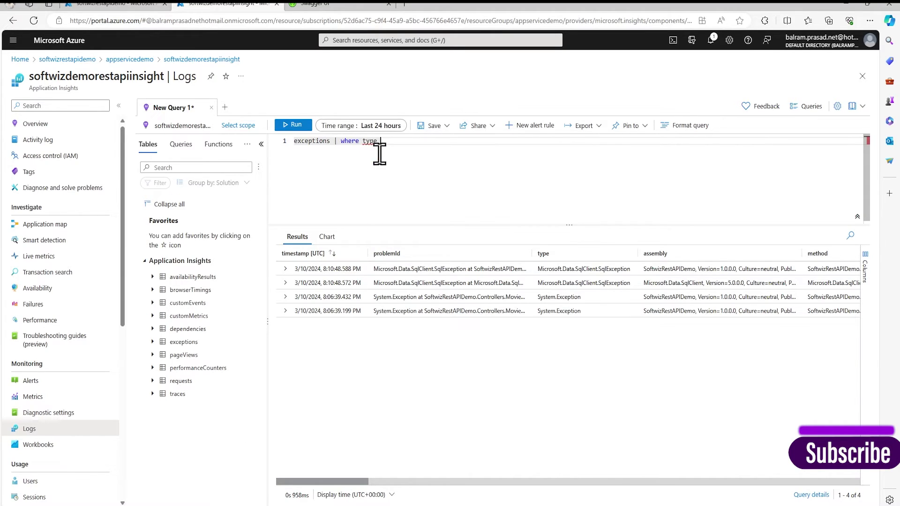
{"action": "key", "text": "Tab"}
{"action": "type", "text": "\""}
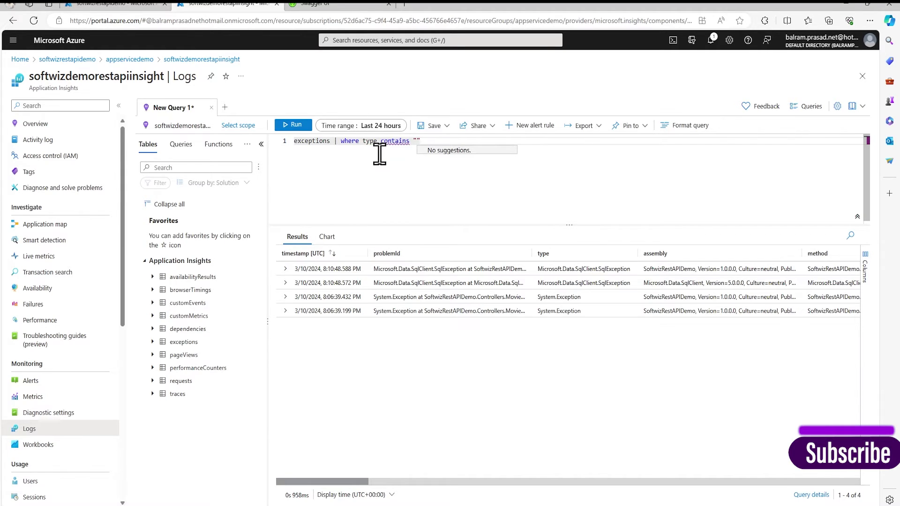
{"action": "type", "text": "sql"}
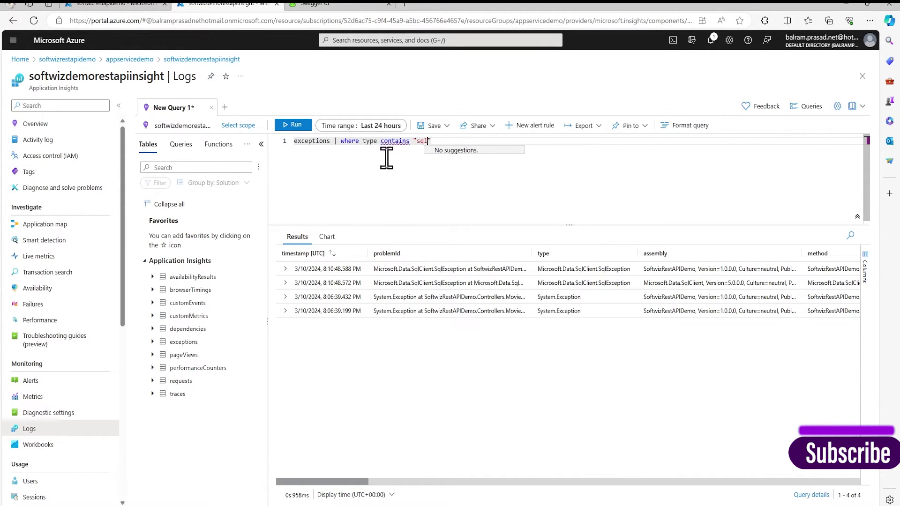
- Run the sql-filtered exceptions query, then replace it with the requests table and run that query
{"action": "left_click", "coordinate": [294, 124]}
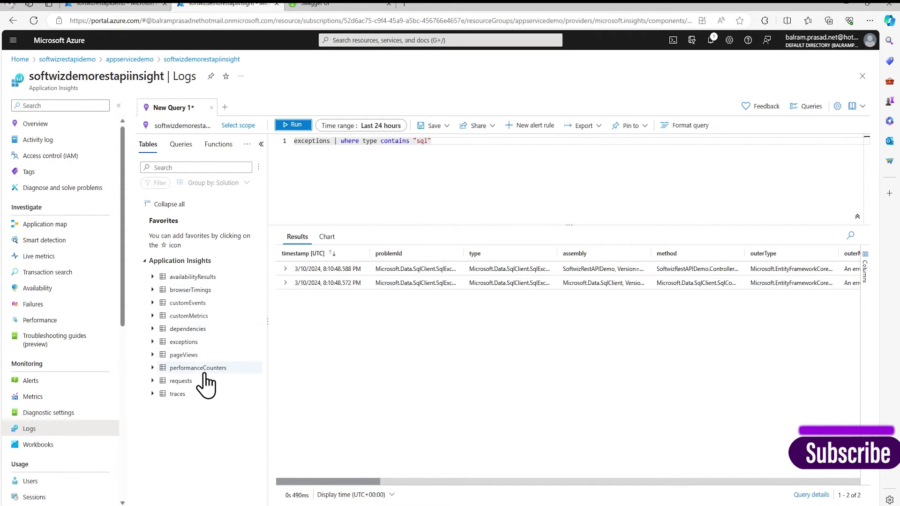
{"action": "left_click", "coordinate": [188, 380]}
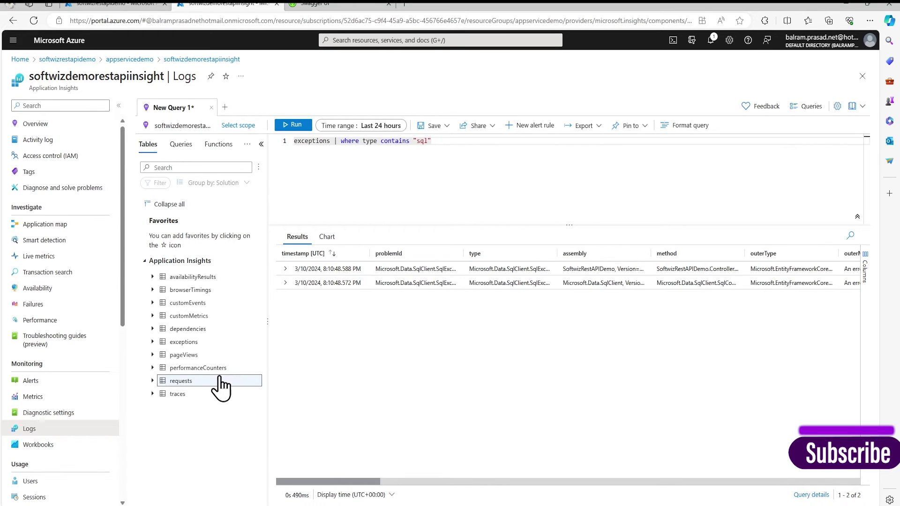
{"action": "double_click", "coordinate": [180, 380]}
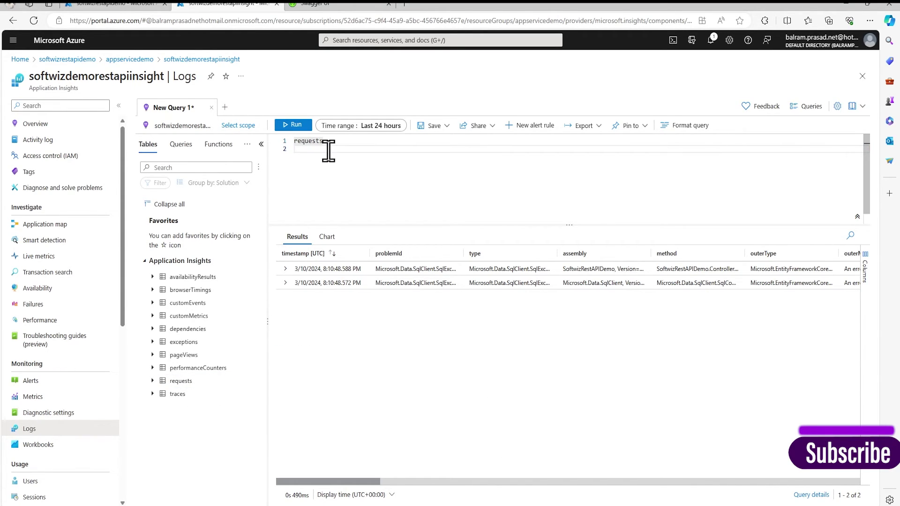
{"action": "left_click", "coordinate": [295, 125]}
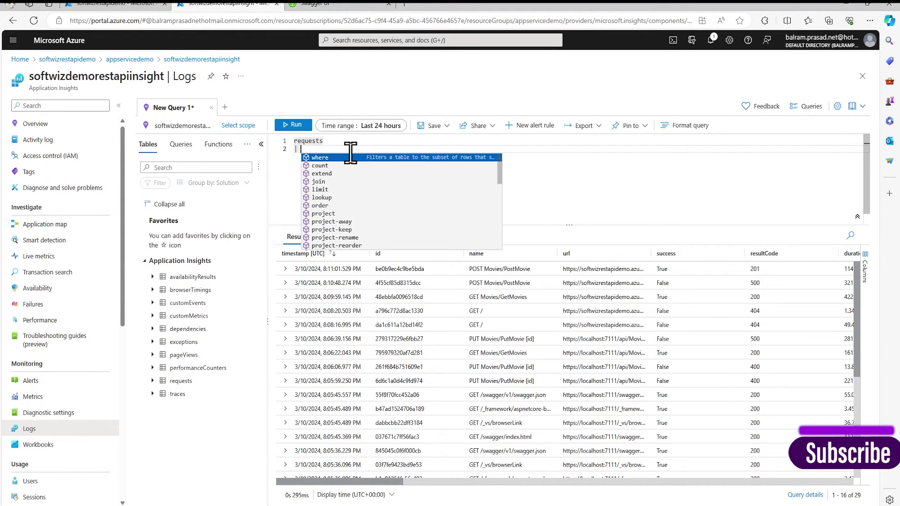
{"action": "type", "text": "re"}
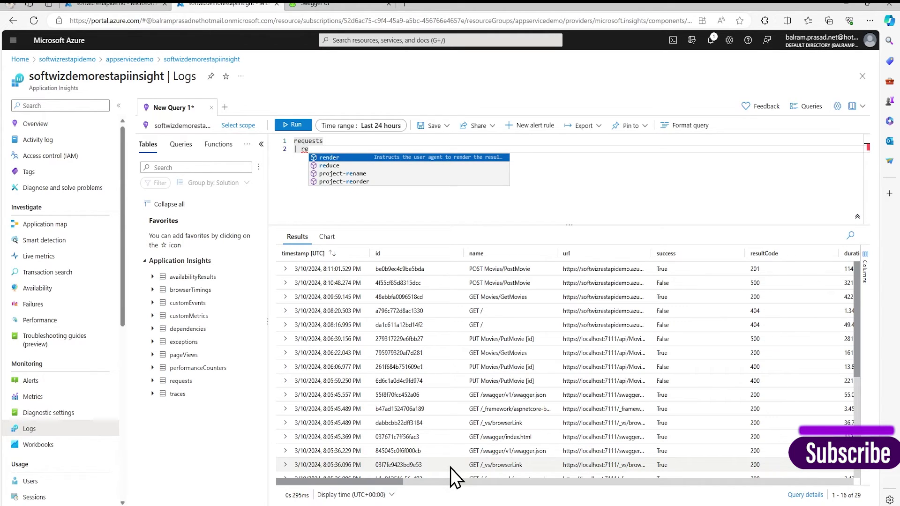
{"action": "key", "text": "BackSpace"}
{"action": "key", "text": "BackSpace"}
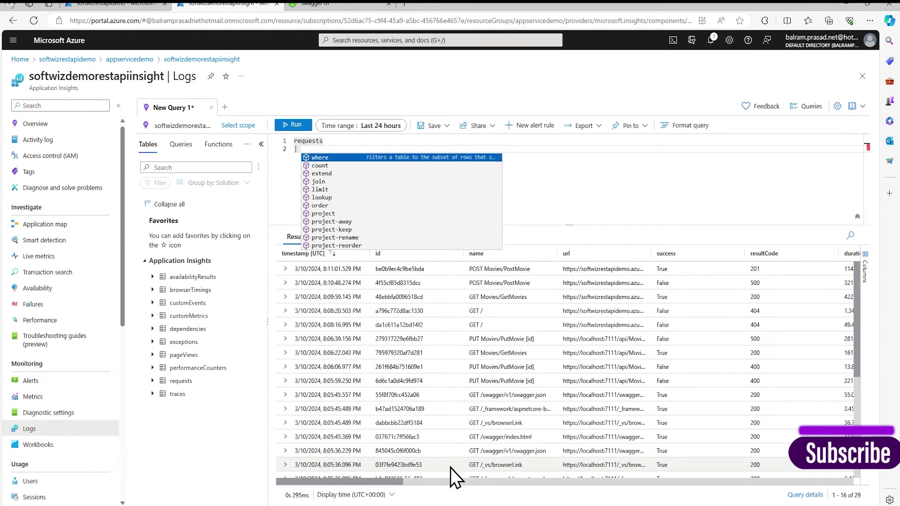
{"action": "left_click_drag", "start_coordinate": [394, 476], "coordinate": [587, 498]}
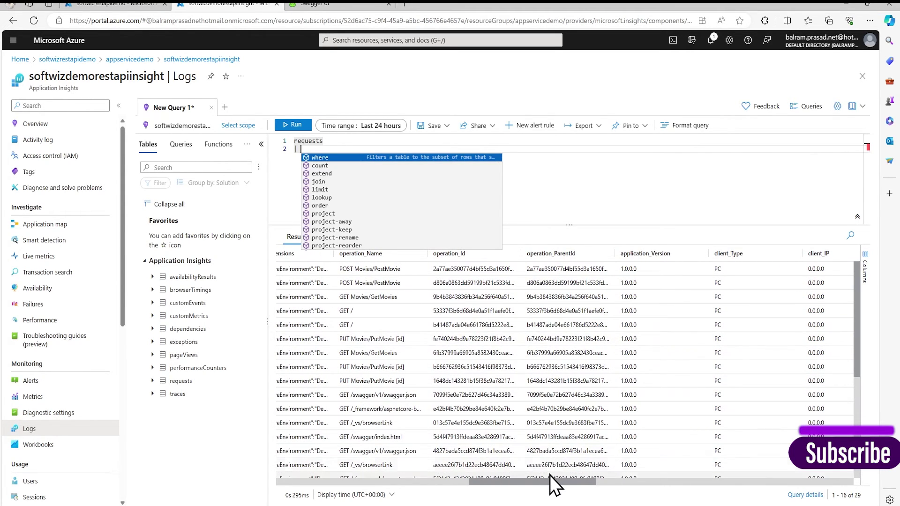
{"action": "left_click_drag", "start_coordinate": [554, 486], "coordinate": [725, 490]}
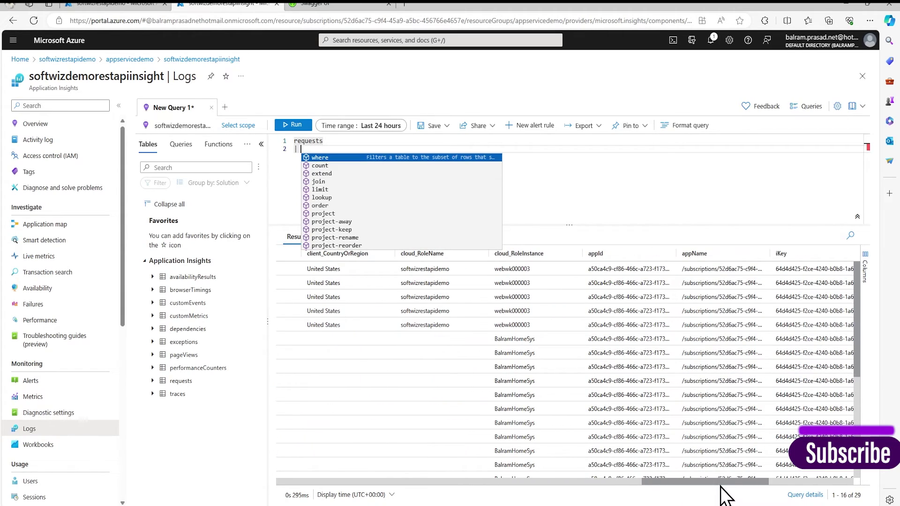
{"action": "type", "text": "ope"}
{"action": "key", "text": "BackSpace"}
{"action": "key", "text": "BackSpace"}
{"action": "key", "text": "BackSpace"}
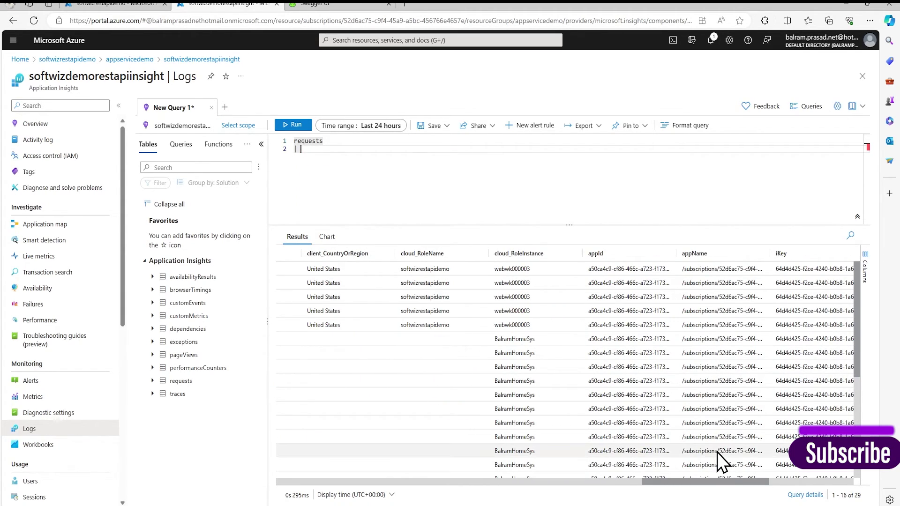
- Filter the requests query with | where operation_Name contains "Post" and run it
{"action": "type", "text": "where ope"}
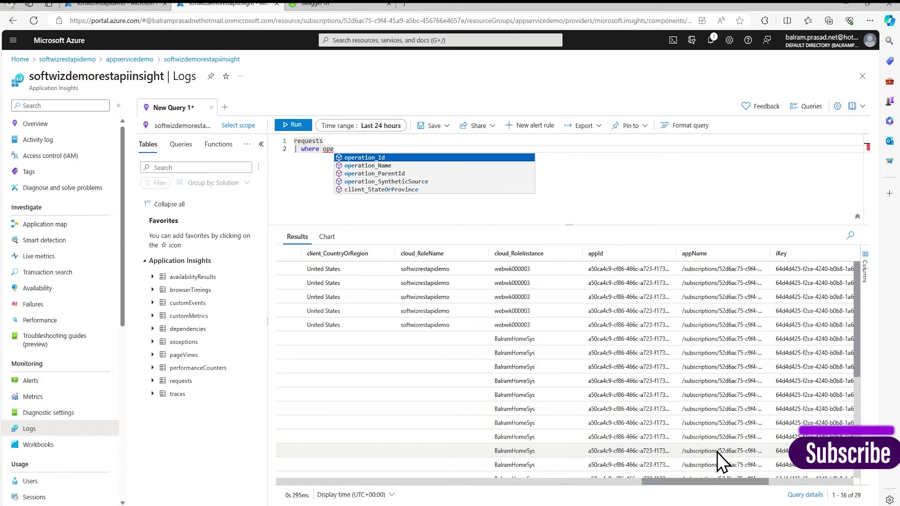
{"action": "key", "text": "Down"}
{"action": "key", "text": "Return"}
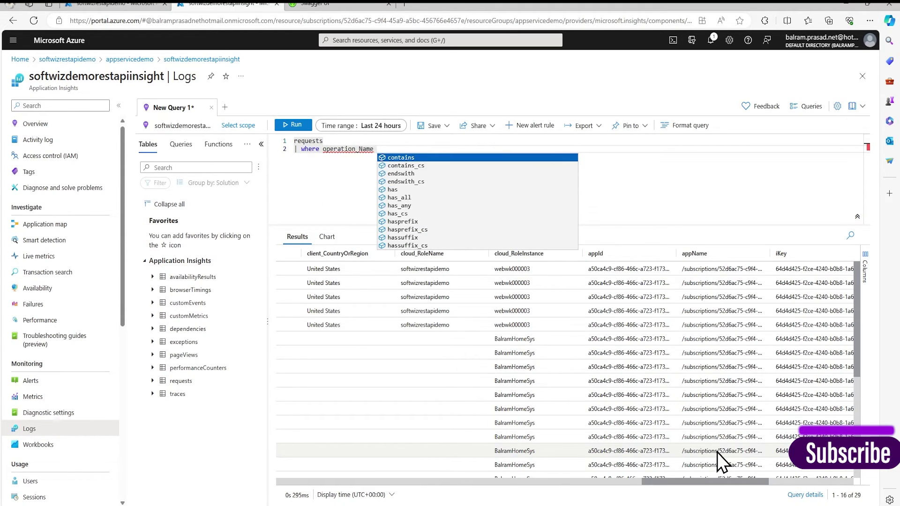
{"action": "key", "text": "Return"}
{"action": "type", "text": "\""}
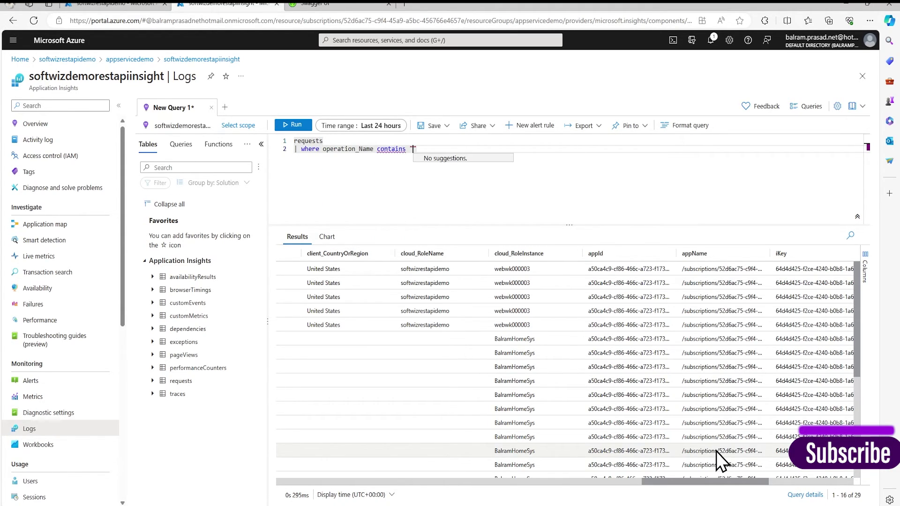
{"action": "type", "text": "Post"}
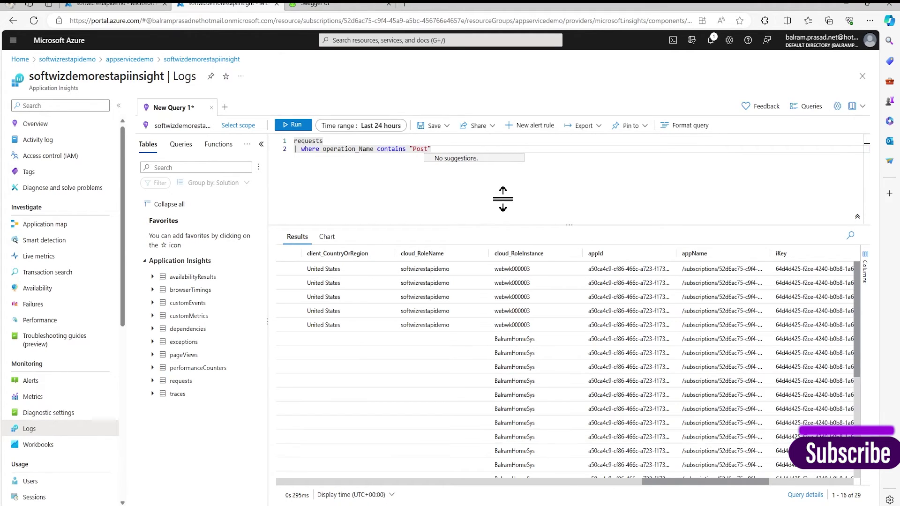
{"action": "left_click", "coordinate": [294, 124]}
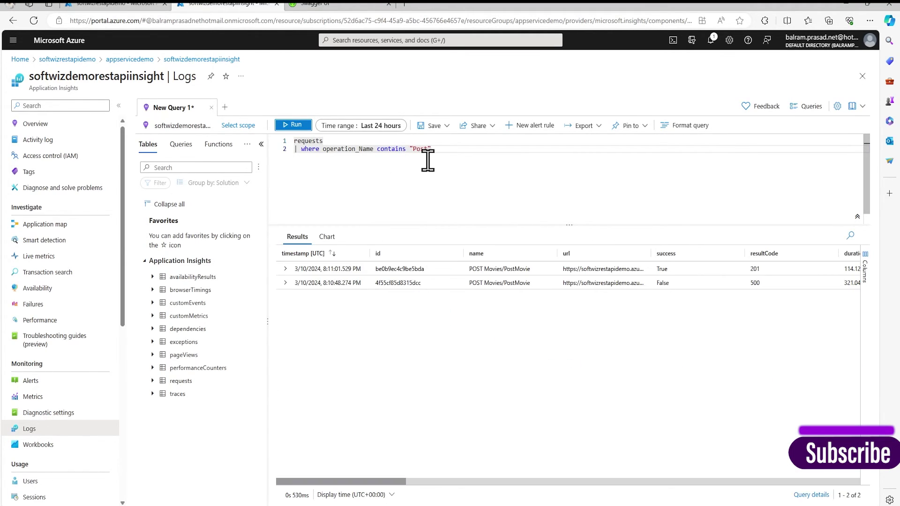
- Expand the failed POST Movies/PostMovie request with result code 500 and examine its details
{"action": "left_click", "coordinate": [285, 283]}
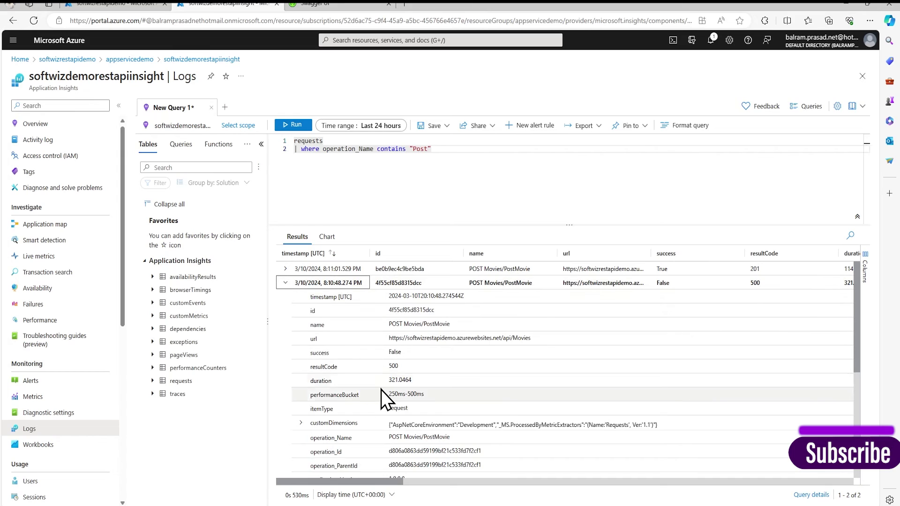
{"action": "scroll", "coordinate": [381, 394], "scroll_direction": "down", "scroll_amount": 1}
{"action": "scroll", "coordinate": [381, 394], "scroll_direction": "up", "scroll_amount": 1}
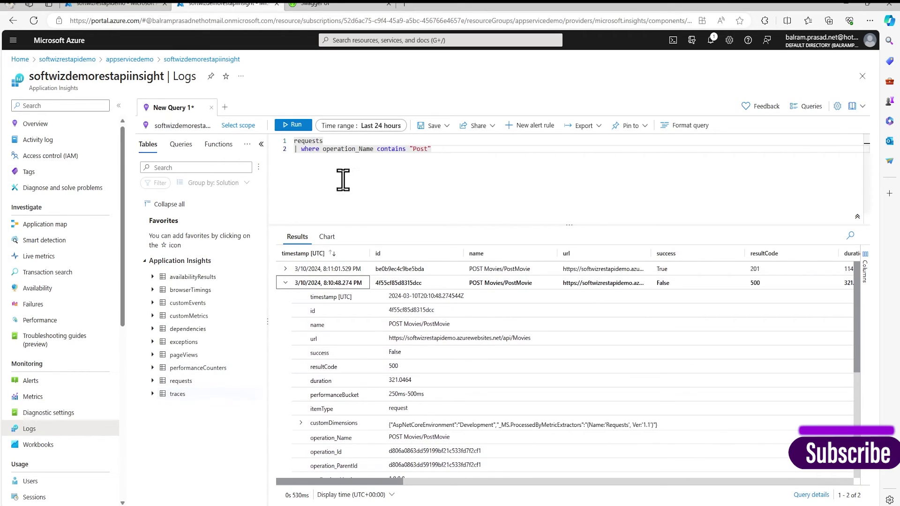
- Replace the requests query with the traces table, without any filter, and run it
{"action": "left_click_drag", "start_coordinate": [482, 169], "coordinate": [238, 137]}
{"action": "type", "text": "trac"}
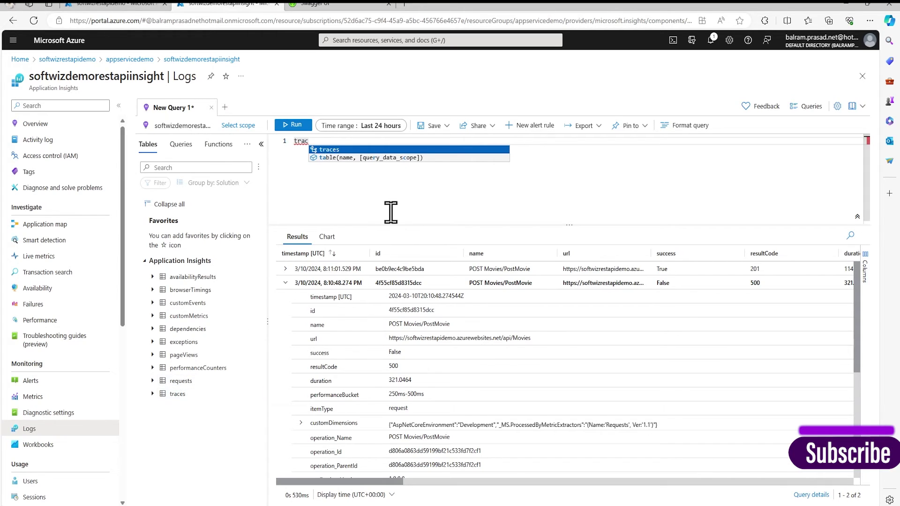
{"action": "left_click", "coordinate": [352, 150]}
{"action": "key", "text": "Return"}
{"action": "type", "text": "|"}
{"action": "left_click", "coordinate": [313, 152]}
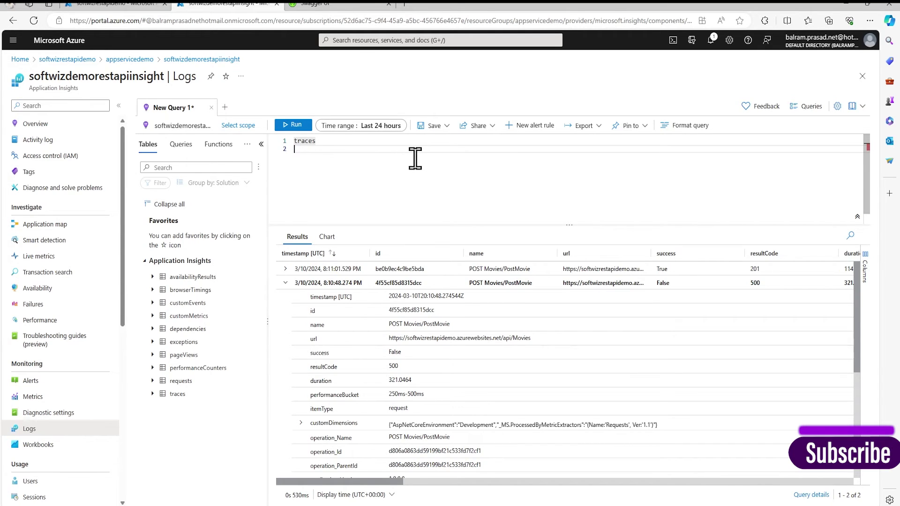
{"action": "left_click", "coordinate": [293, 125]}
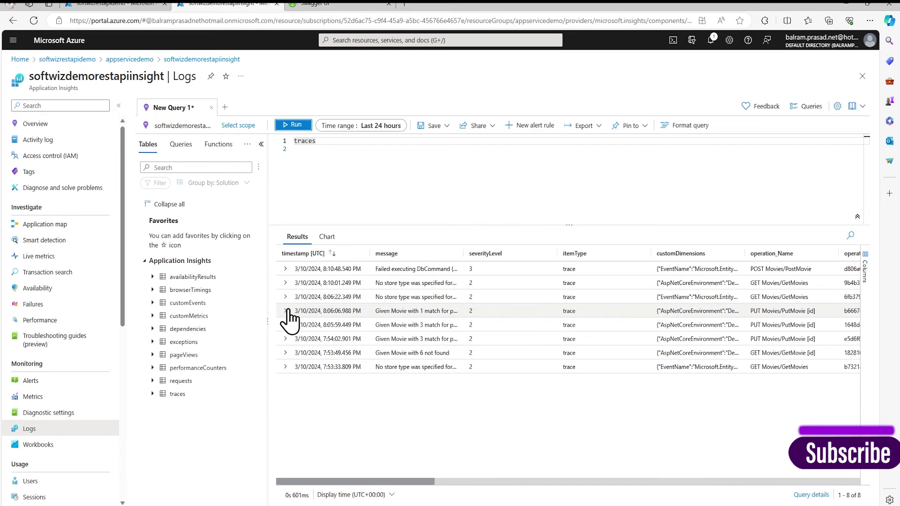
- Expand the trace with the message "Given Movie with 6 not found" and examine its fields
{"action": "left_click", "coordinate": [284, 353]}
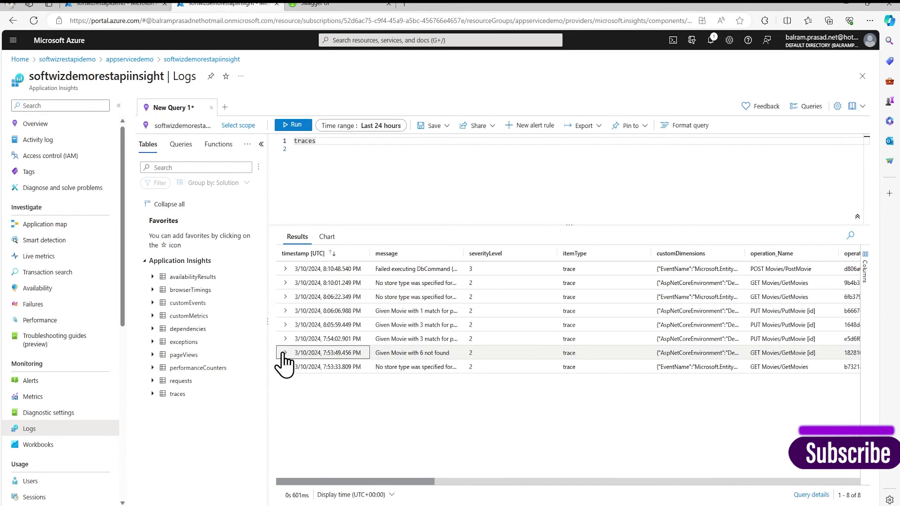
{"action": "scroll", "coordinate": [398, 390], "scroll_direction": "down", "scroll_amount": 5}
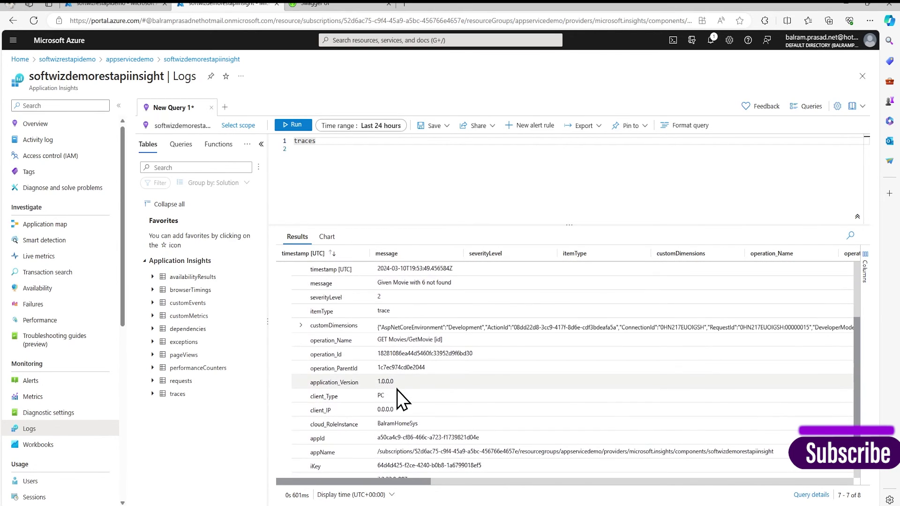
{"action": "scroll", "coordinate": [397, 390], "scroll_direction": "up", "scroll_amount": 4}
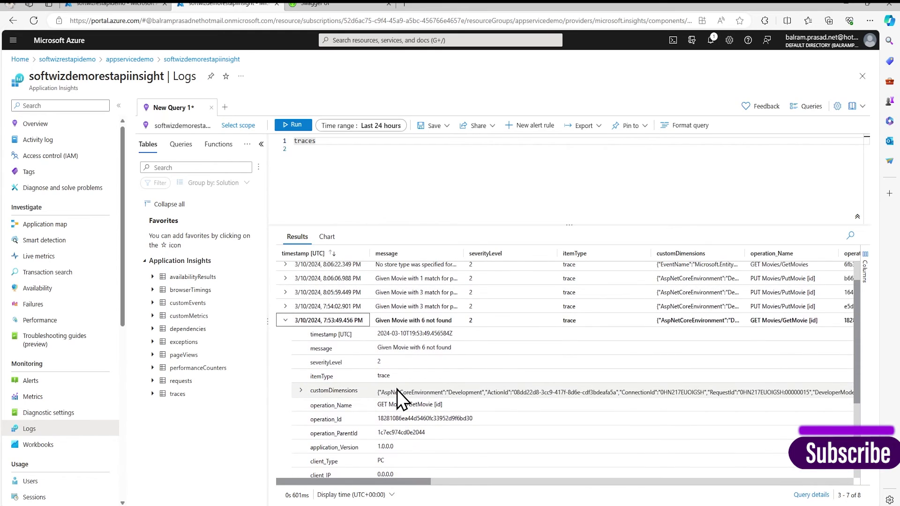
{"action": "left_click", "coordinate": [428, 185]}
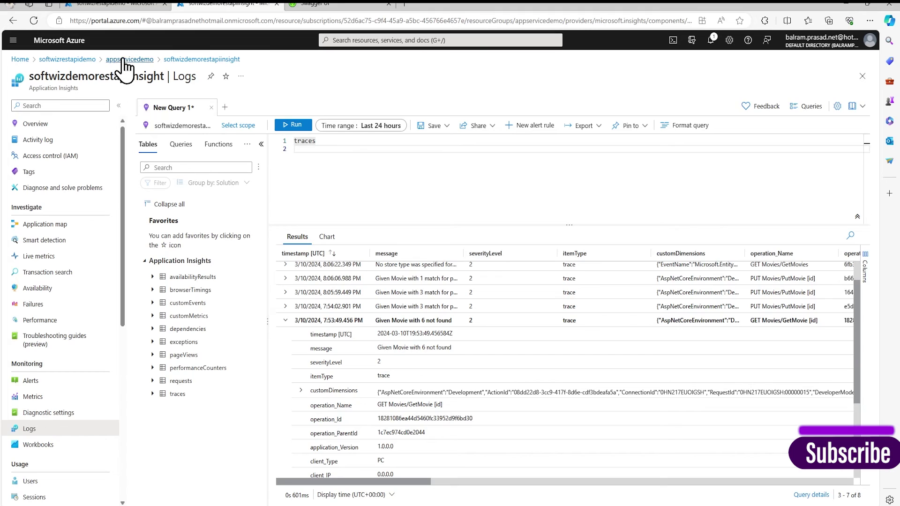
- Open the Application Insights settings of the softwizrestapidemo API app and turn on Application Insights
{"action": "left_click", "coordinate": [67, 59]}
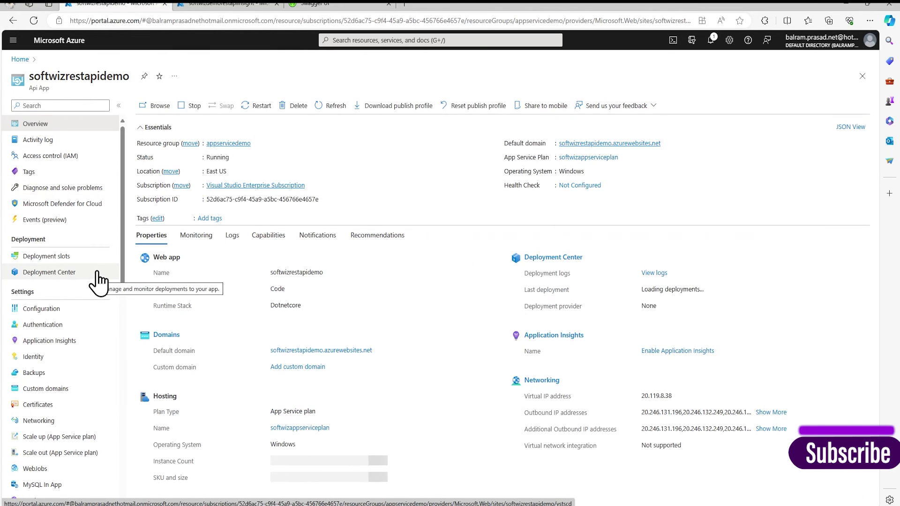
{"action": "left_click", "coordinate": [61, 341]}
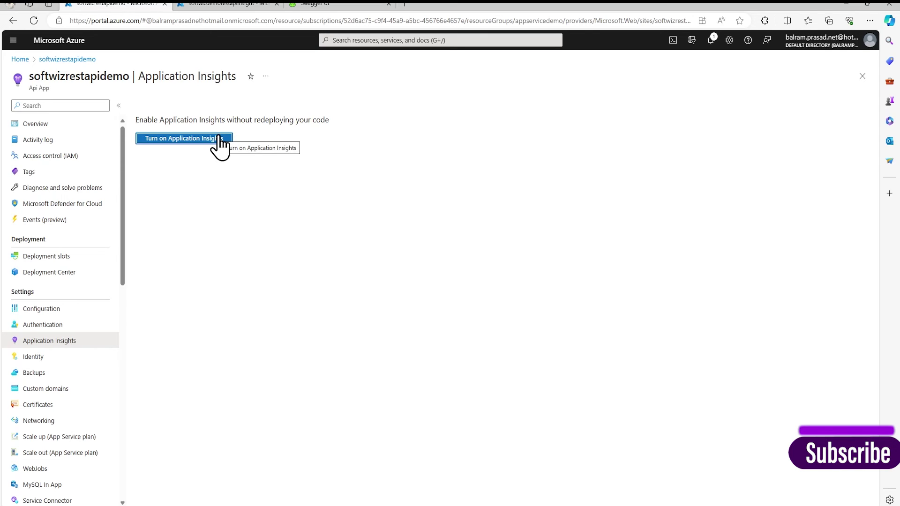
{"action": "left_click", "coordinate": [217, 139]}
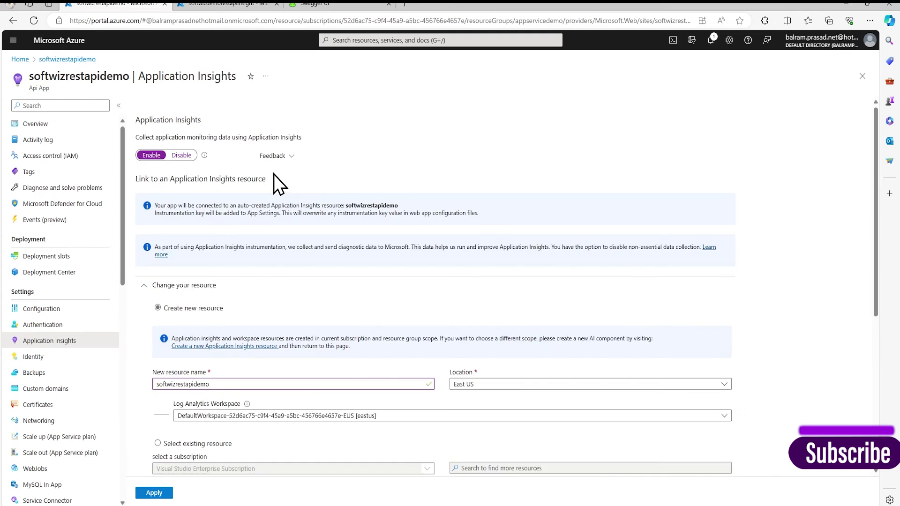
- Choose the existing softwizdemorestapiinsight resource in the appservicedemo group as the app's linked Application Insights resource
{"action": "scroll", "coordinate": [260, 406], "scroll_direction": "down", "scroll_amount": 3}
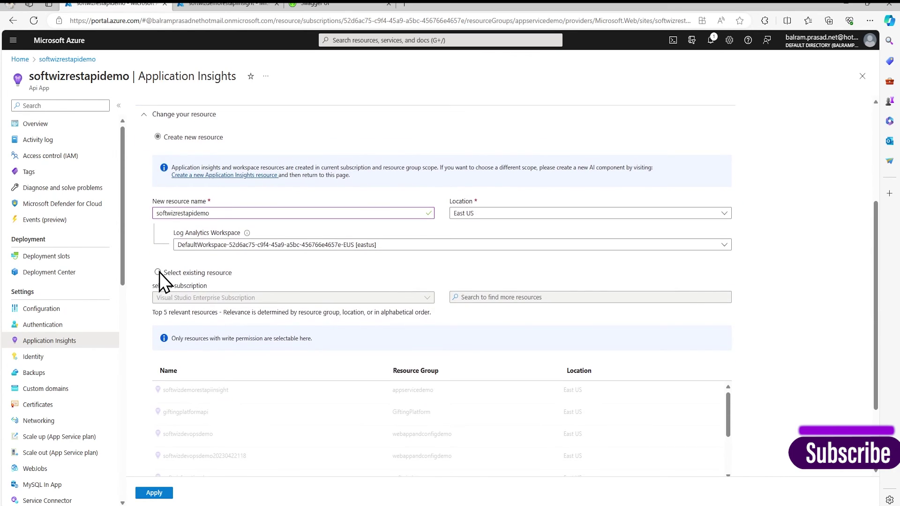
{"action": "left_click", "coordinate": [158, 272]}
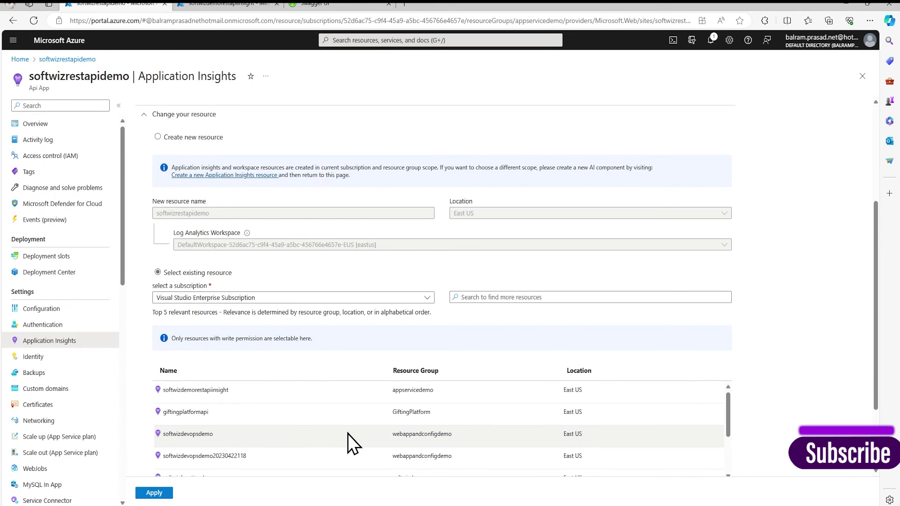
{"action": "left_click", "coordinate": [213, 391]}
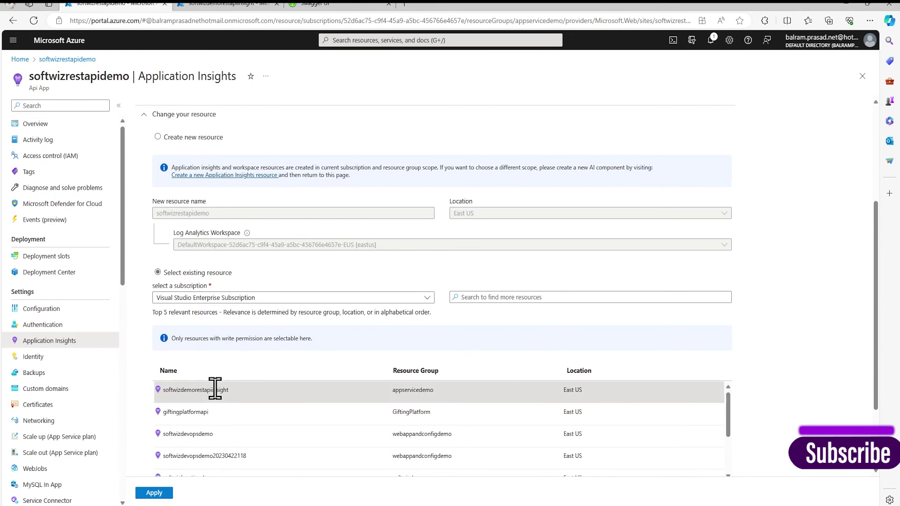